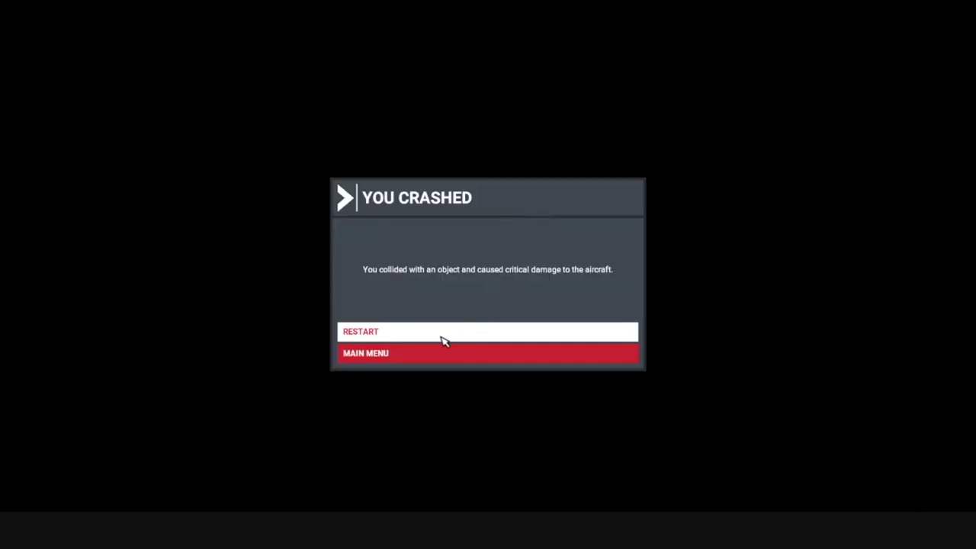
Step: Restart the flight after the crash
{"action": "left_click", "coordinate": [441, 334]}
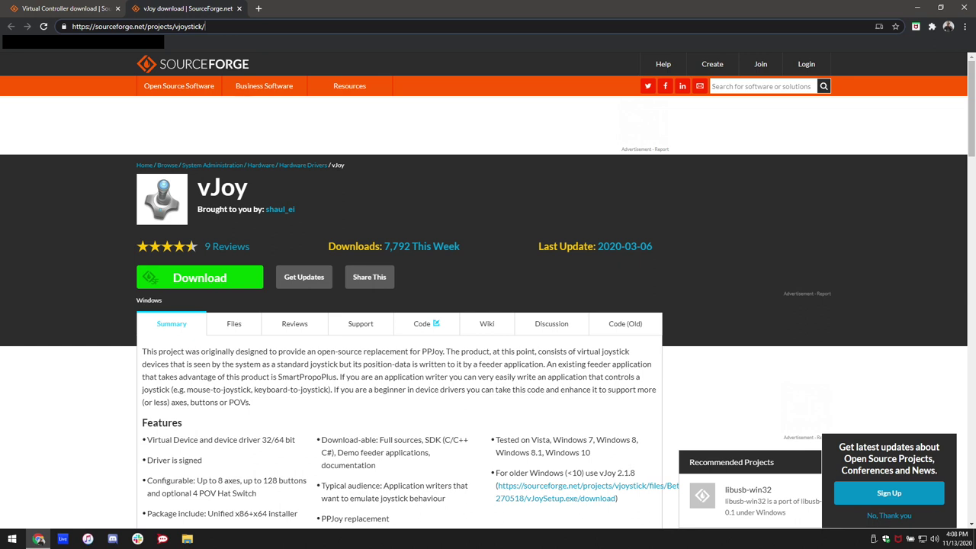
Step: Show the Virtual Controller download page, and run the vJoySetup.exe installer from the Controllers download folder
{"action": "key", "text": "ctrl+shift+Tab"}
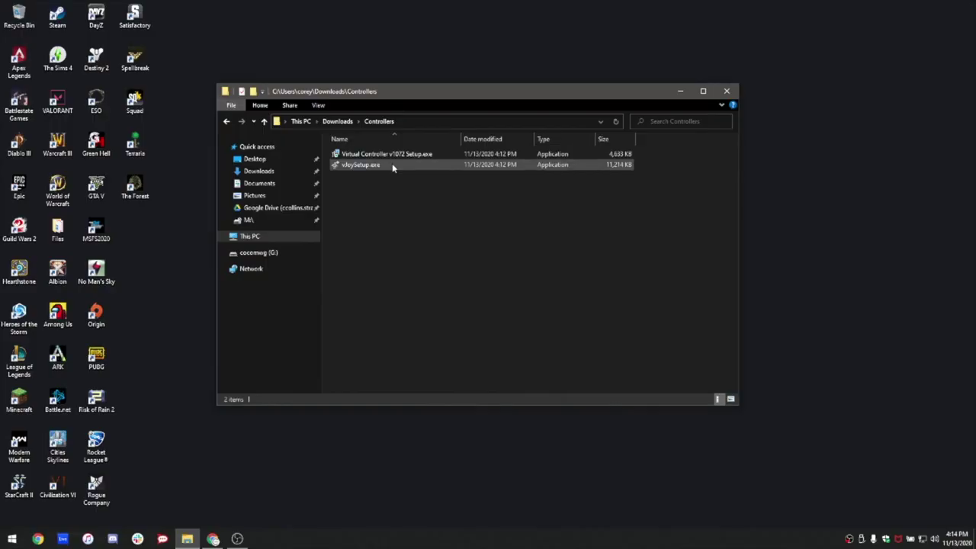
{"action": "double_click", "coordinate": [392, 165]}
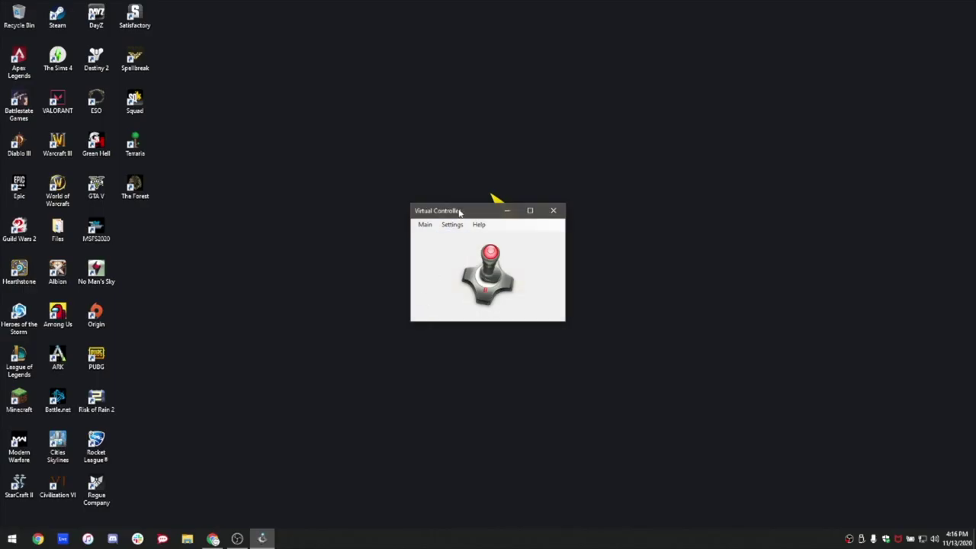
Step: Load the MSFS2020-Active.vcd profile into Virtual Controller
{"action": "left_click_drag", "start_coordinate": [459, 212], "coordinate": [645, 195]}
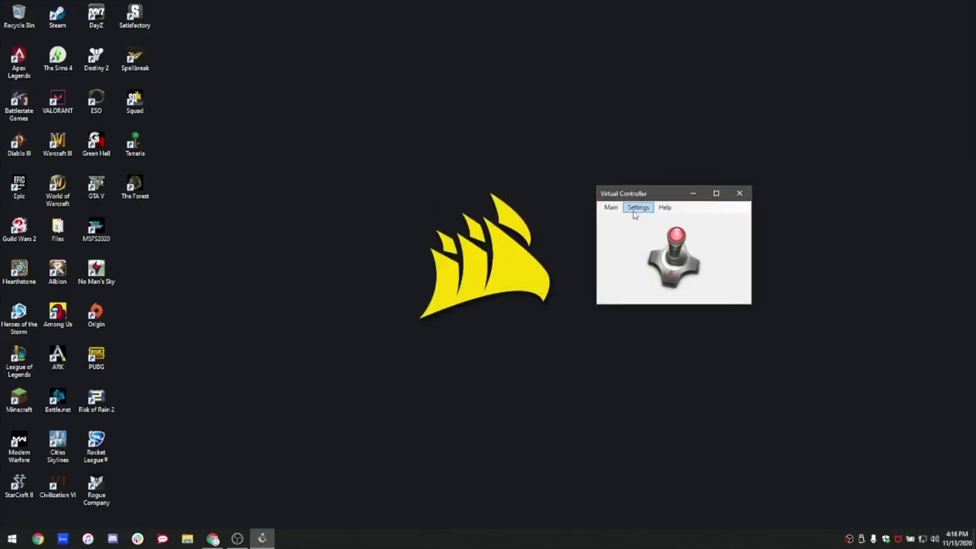
{"action": "left_click", "coordinate": [613, 209]}
{"action": "left_click", "coordinate": [667, 252]}
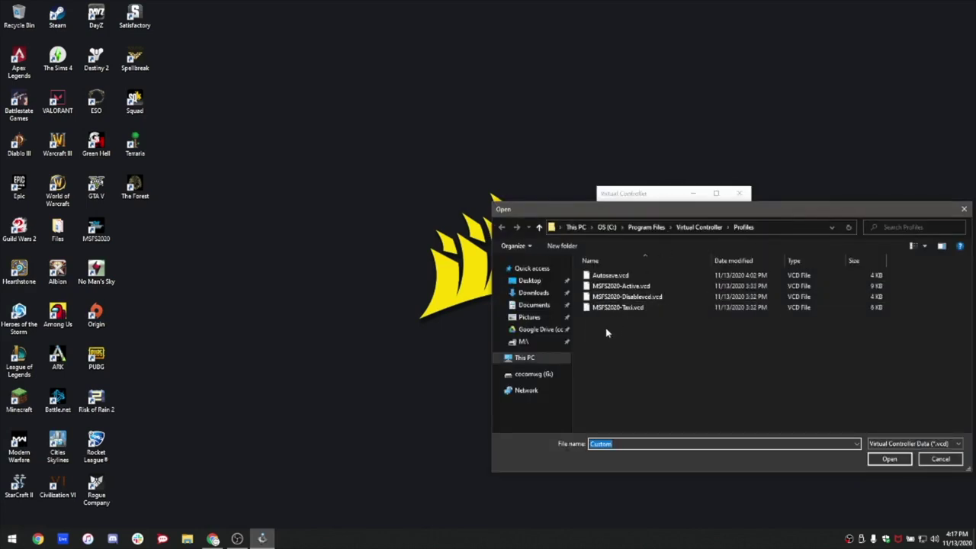
{"action": "left_click", "coordinate": [607, 332]}
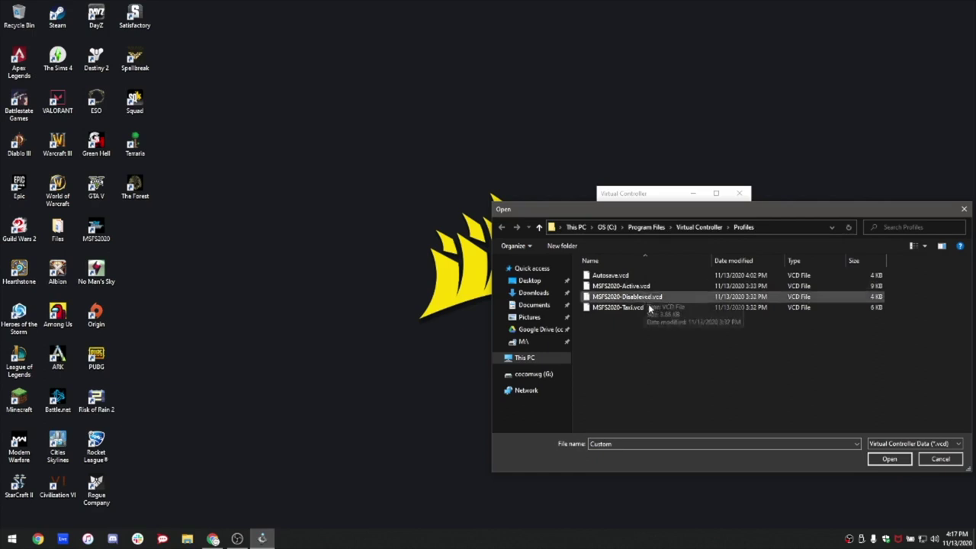
{"action": "left_click", "coordinate": [632, 288]}
{"action": "double_click", "coordinate": [632, 308]}
Step: Check the driver setup of the vJoy virtual device in the IO Devices
{"action": "left_click", "coordinate": [638, 208]}
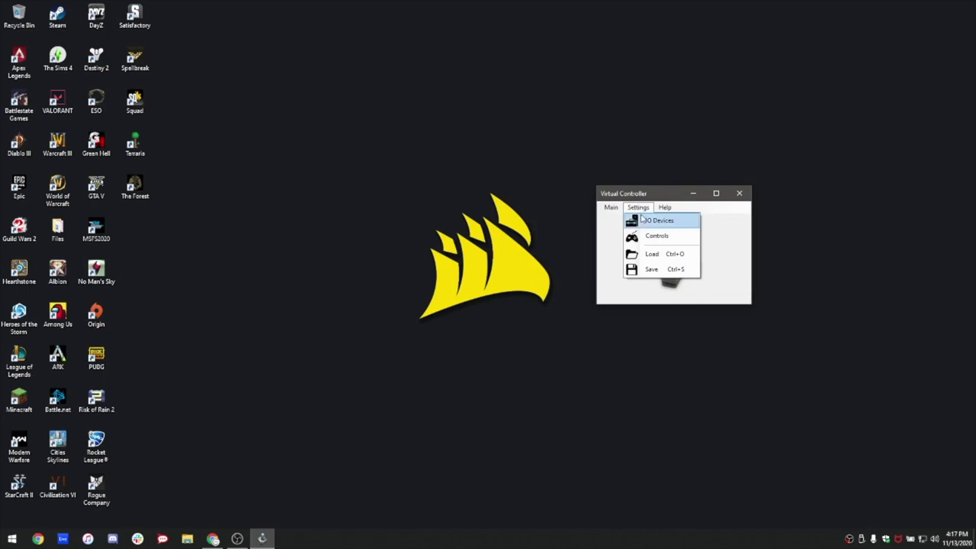
{"action": "left_click", "coordinate": [649, 220]}
{"action": "left_click", "coordinate": [552, 146]}
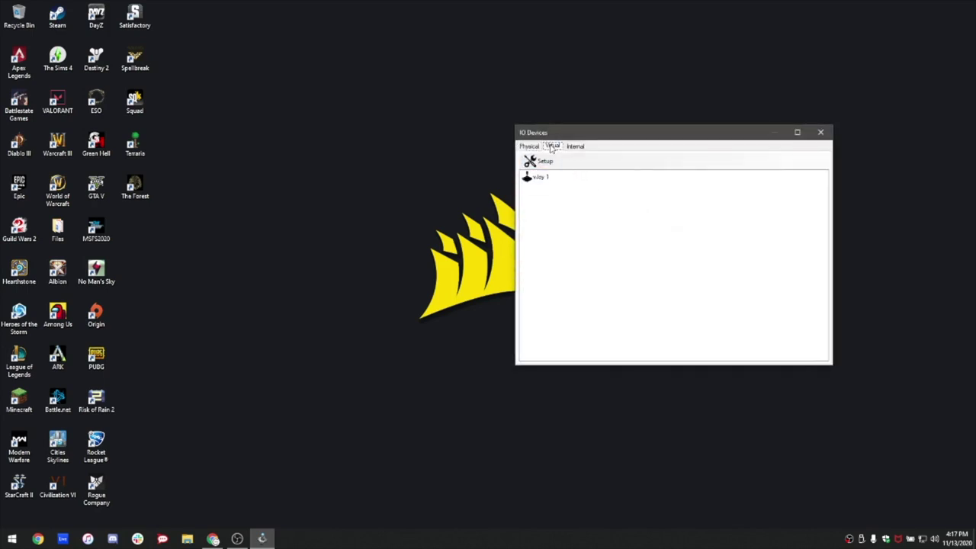
{"action": "left_click", "coordinate": [539, 179]}
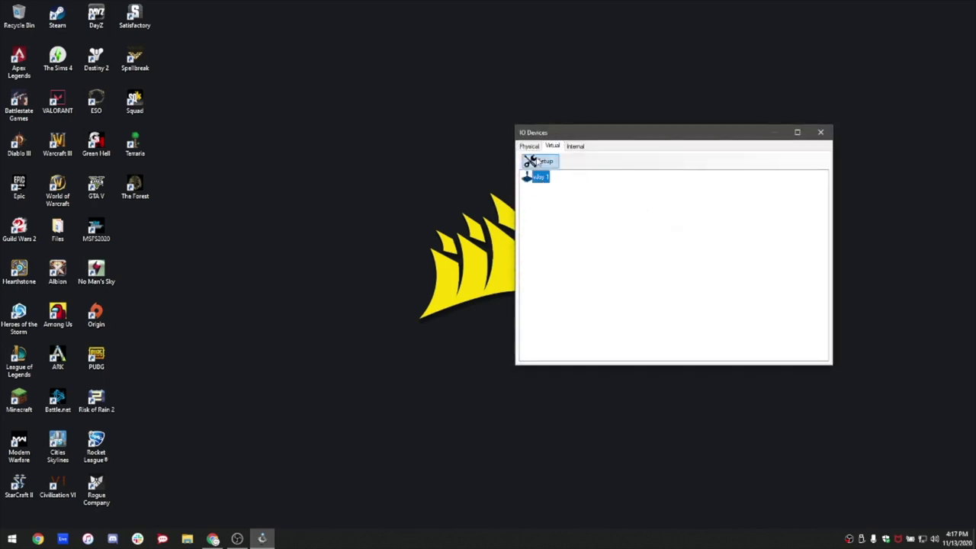
{"action": "left_click", "coordinate": [541, 161]}
{"action": "left_click", "coordinate": [573, 176]}
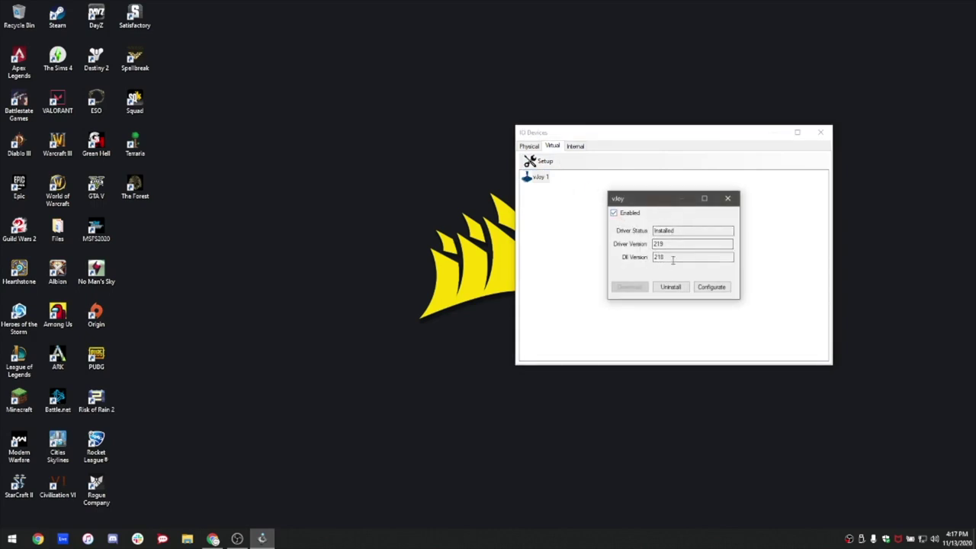
{"action": "left_click", "coordinate": [727, 198]}
Step: Check the setup of the physical keyboard and mouse devices
{"action": "left_click", "coordinate": [526, 146]}
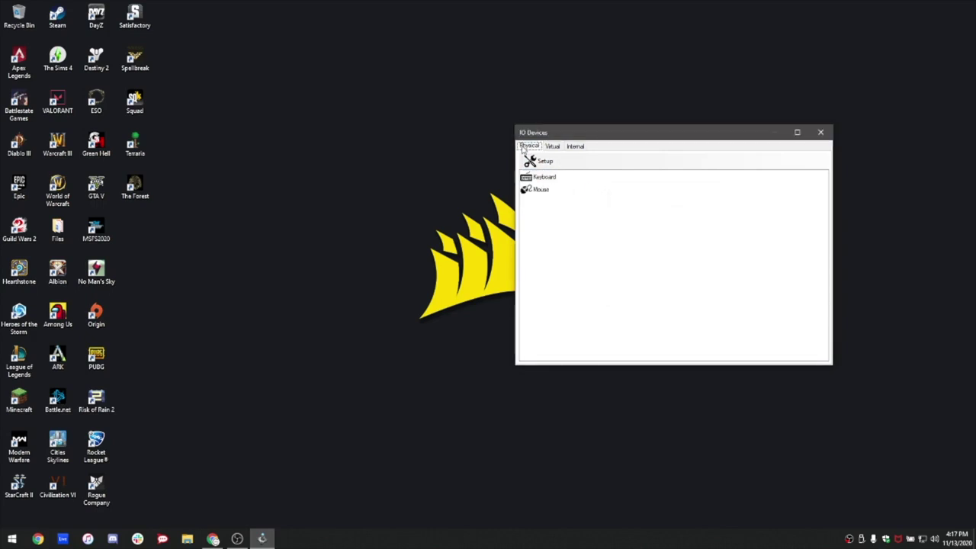
{"action": "left_click", "coordinate": [537, 190]}
{"action": "left_click", "coordinate": [536, 161]}
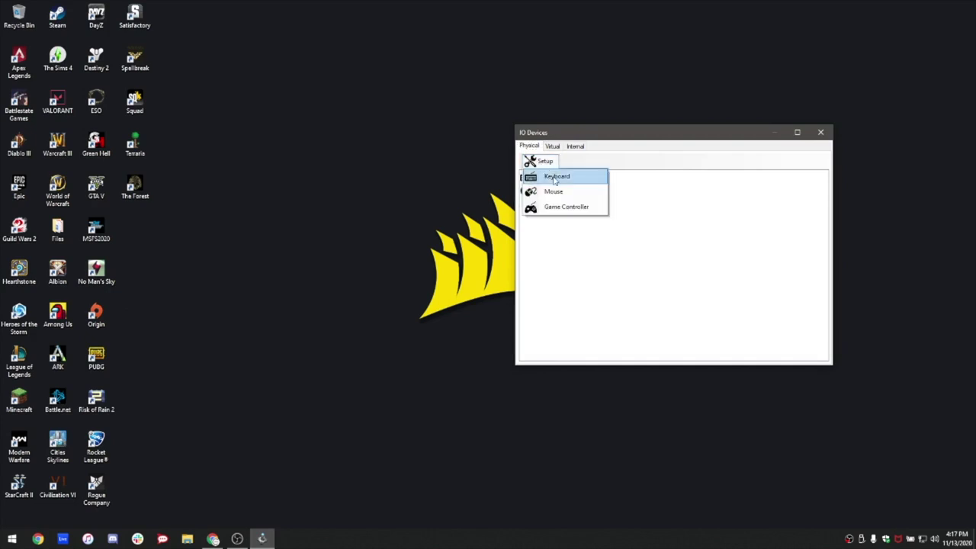
{"action": "left_click", "coordinate": [557, 177]}
{"action": "left_click", "coordinate": [741, 193]}
{"action": "left_click", "coordinate": [543, 189]}
{"action": "left_click", "coordinate": [539, 161]}
{"action": "left_click", "coordinate": [550, 191]}
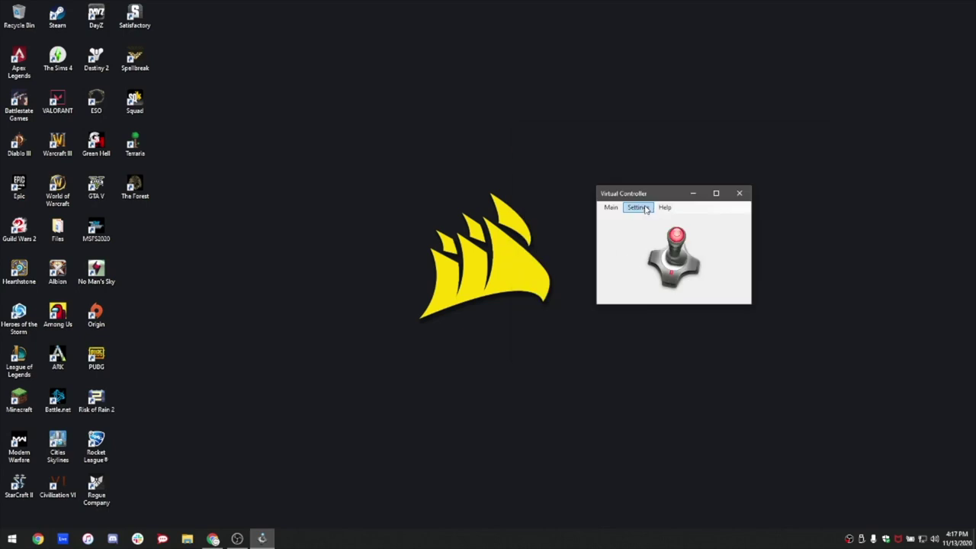
Step: Examine the control bindings and how the mouse X-axis increase is mapped to vJoy 1
{"action": "left_click", "coordinate": [645, 208]}
{"action": "left_click", "coordinate": [662, 236]}
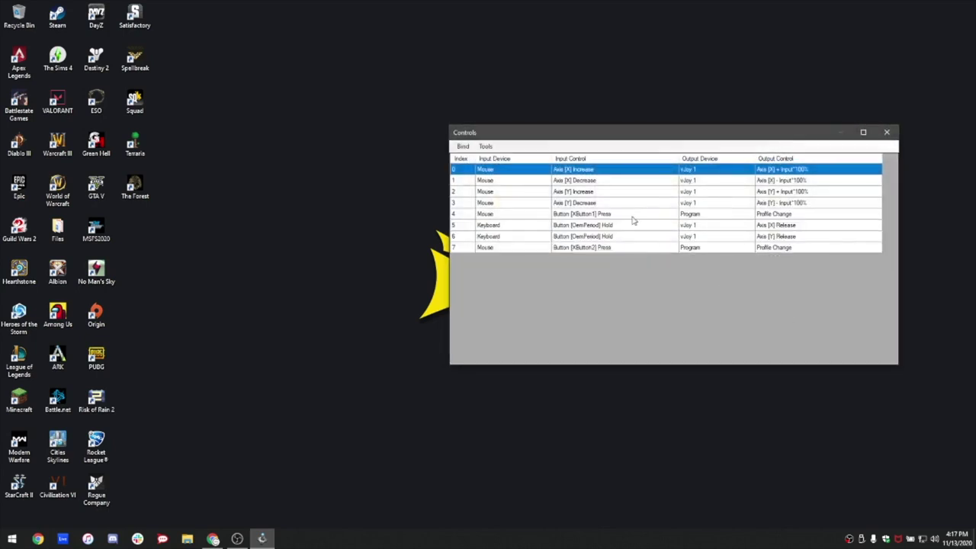
{"action": "double_click", "coordinate": [598, 171]}
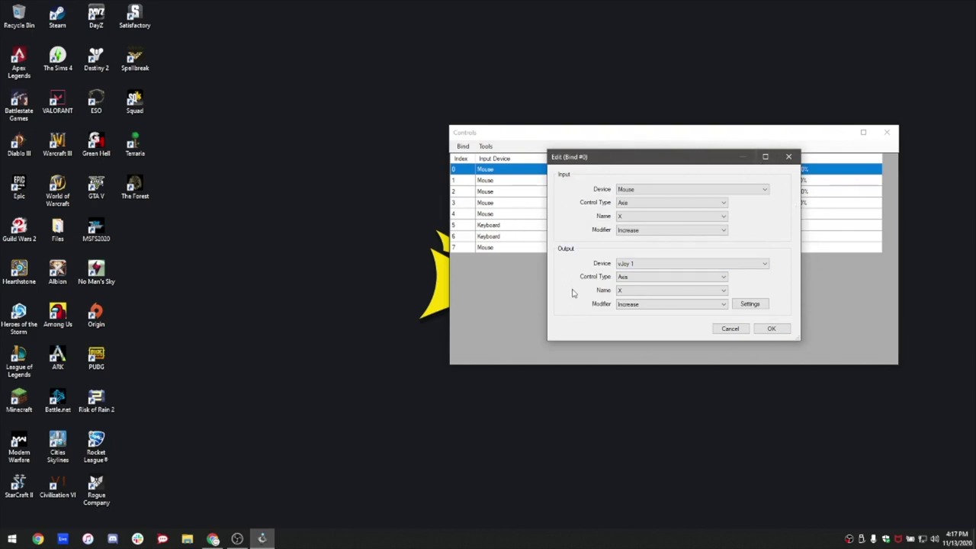
{"action": "key", "text": "Escape"}
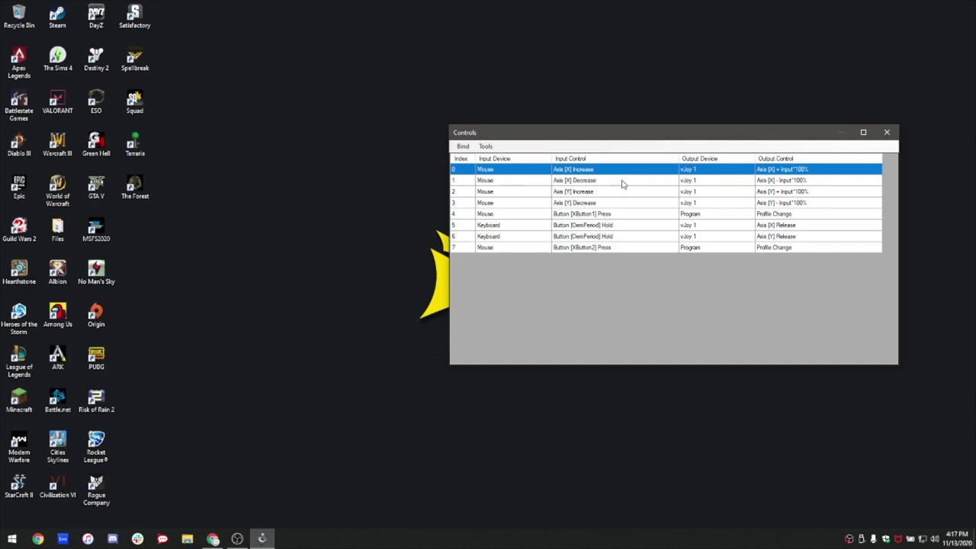
Step: Examine the profile file path assigned to the mouse XButton1 profile-change binding, leaving the binding as it is
{"action": "double_click", "coordinate": [592, 217]}
{"action": "left_click", "coordinate": [761, 306]}
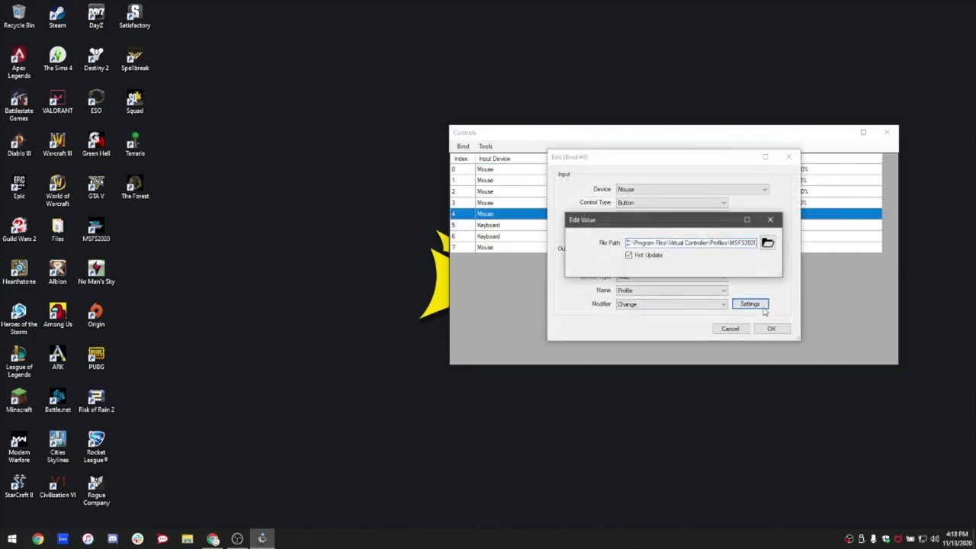
{"action": "left_click", "coordinate": [731, 242]}
{"action": "key", "text": "End"}
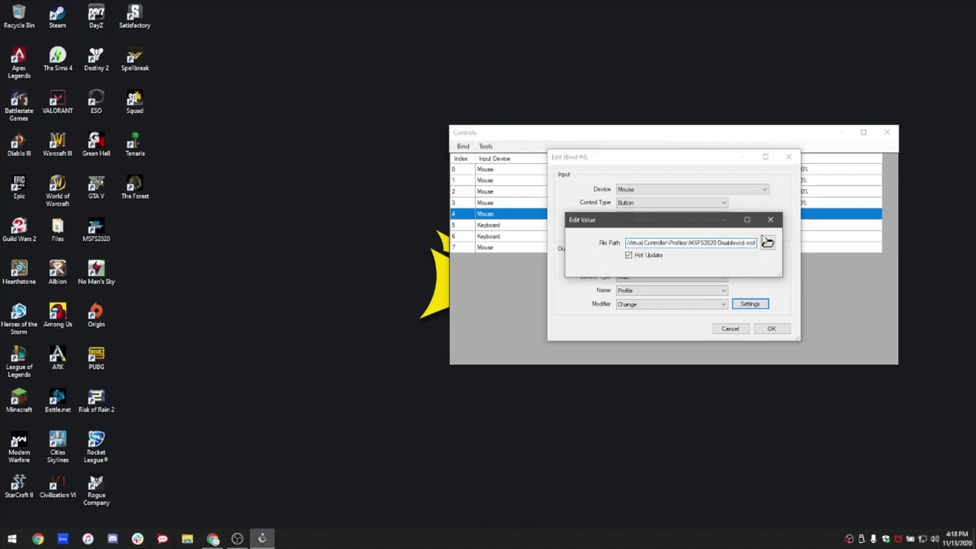
{"action": "left_click", "coordinate": [771, 221]}
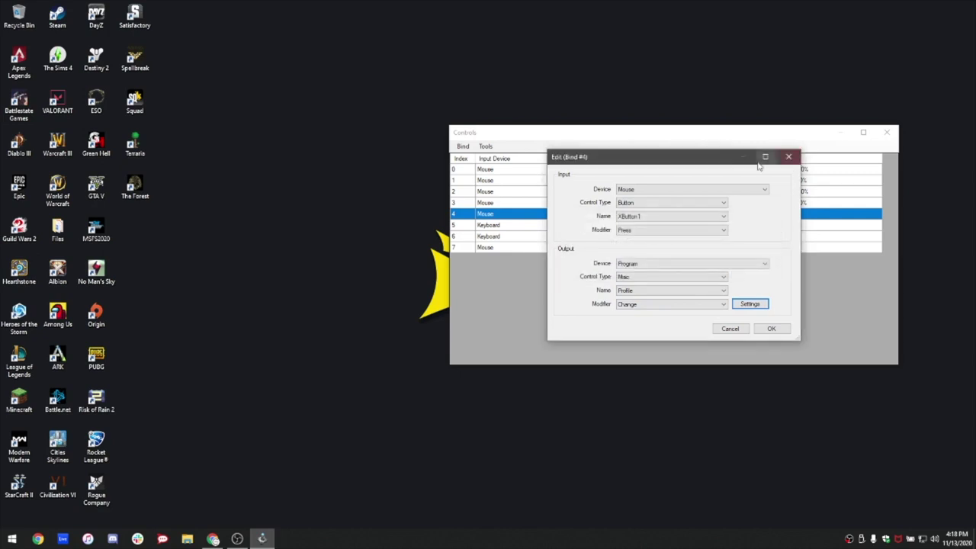
{"action": "left_click", "coordinate": [735, 331]}
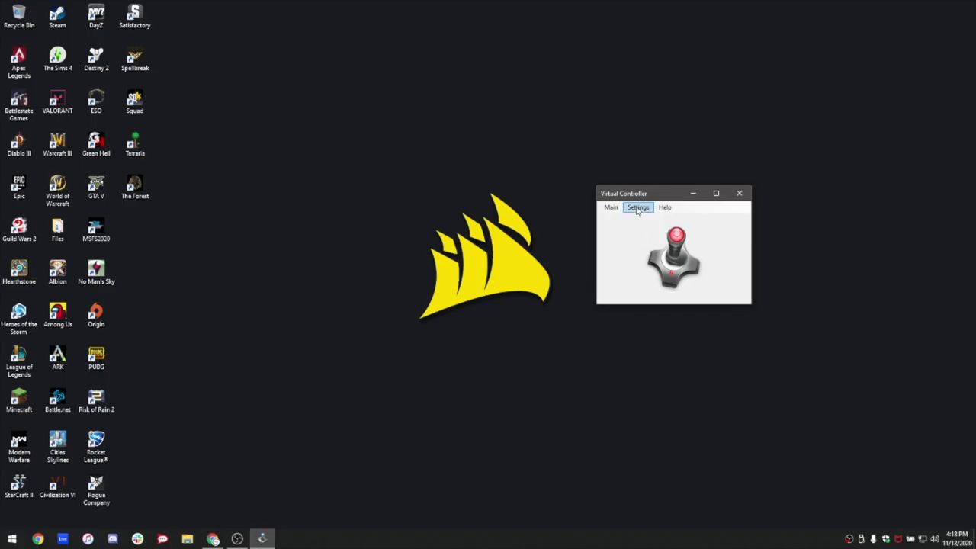
Step: Load the MSFS2020-Active.vcd profile and activate the virtual controller
{"action": "left_click", "coordinate": [640, 212]}
{"action": "left_click", "coordinate": [660, 256]}
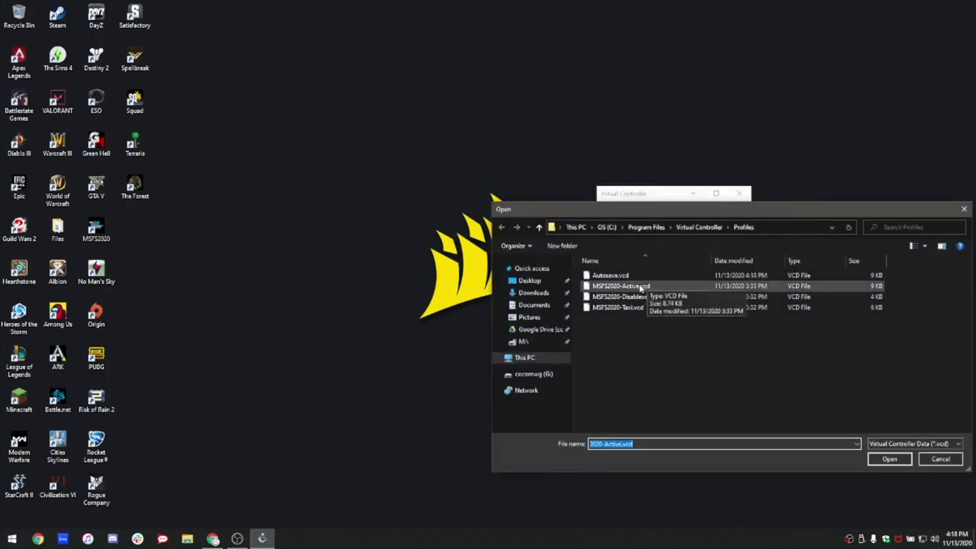
{"action": "double_click", "coordinate": [639, 287]}
{"action": "left_click", "coordinate": [610, 208]}
{"action": "left_click", "coordinate": [624, 221]}
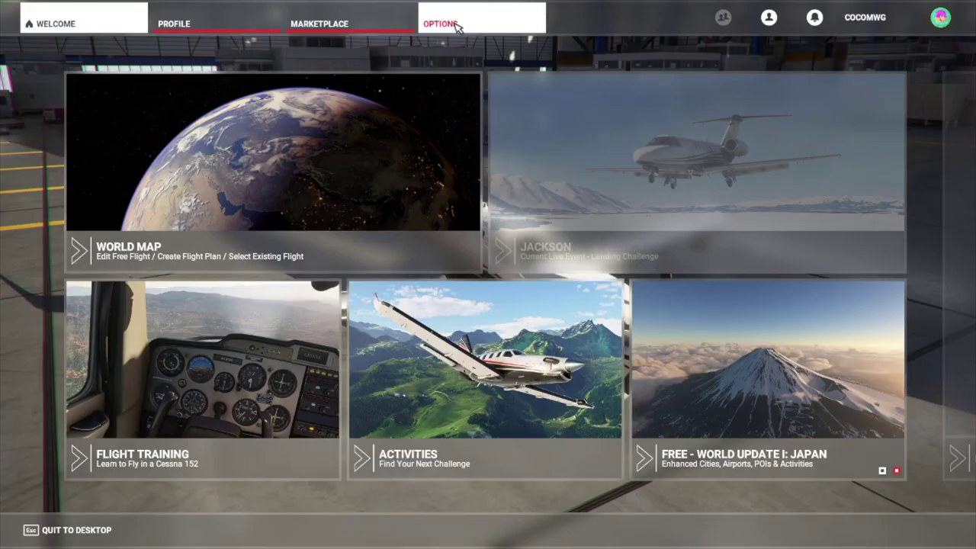
Step: Switch to Microsoft Flight Simulator and open the control settings for the VJOY DEVICE
{"action": "left_click", "coordinate": [456, 27]}
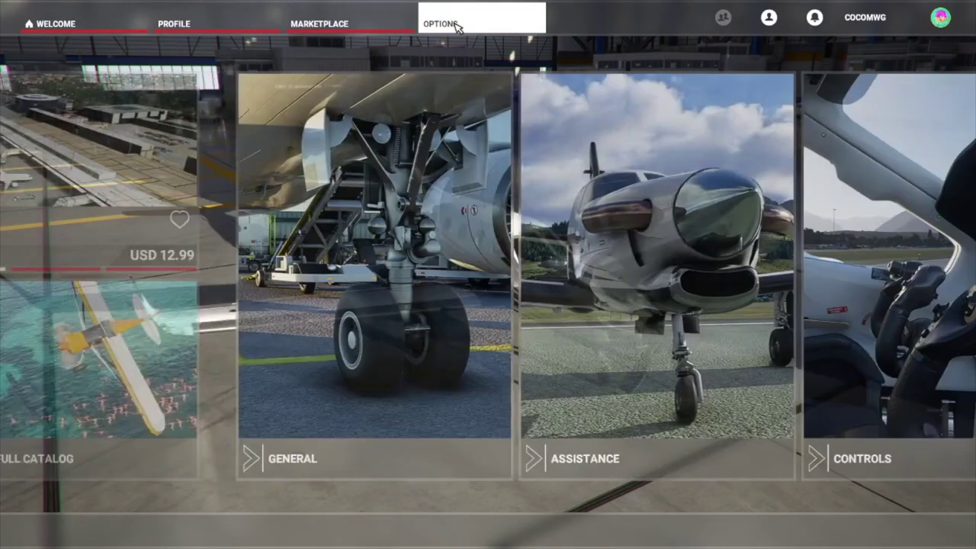
{"action": "left_click", "coordinate": [709, 304]}
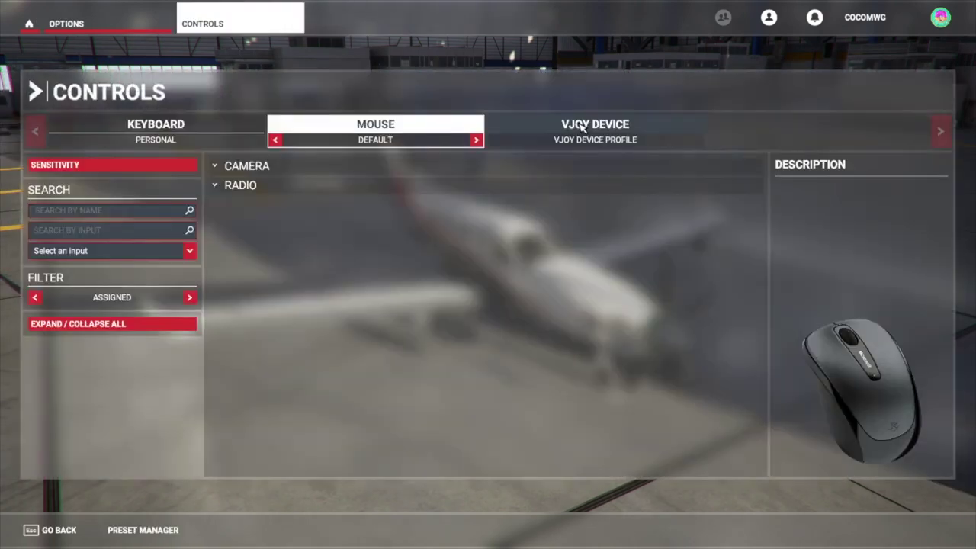
{"action": "left_click", "coordinate": [581, 128]}
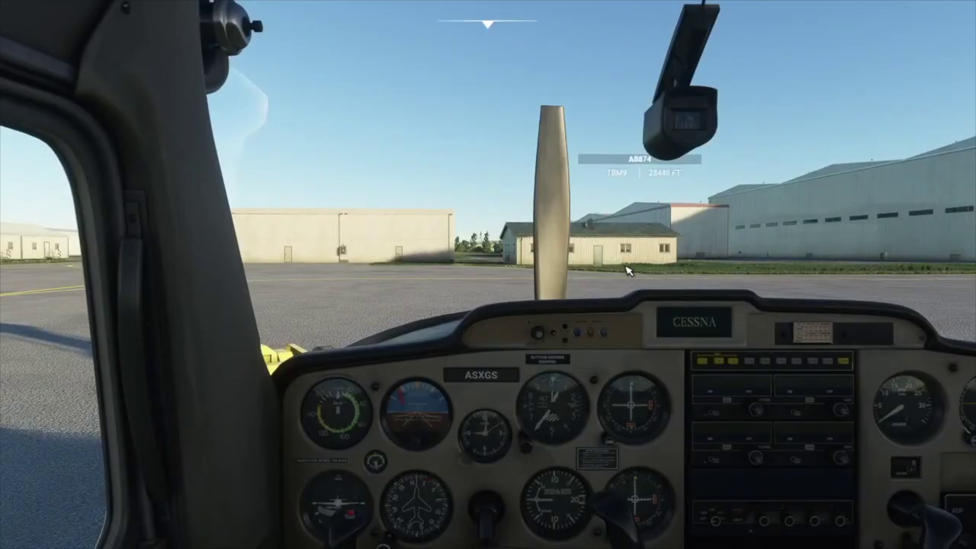
Step: Taxi the Cessna along the marked taxiway toward runway 09, checking the surroundings from the cockpit
{"action": "left_click_drag", "start_coordinate": [629, 271], "coordinate": [565, 283]}
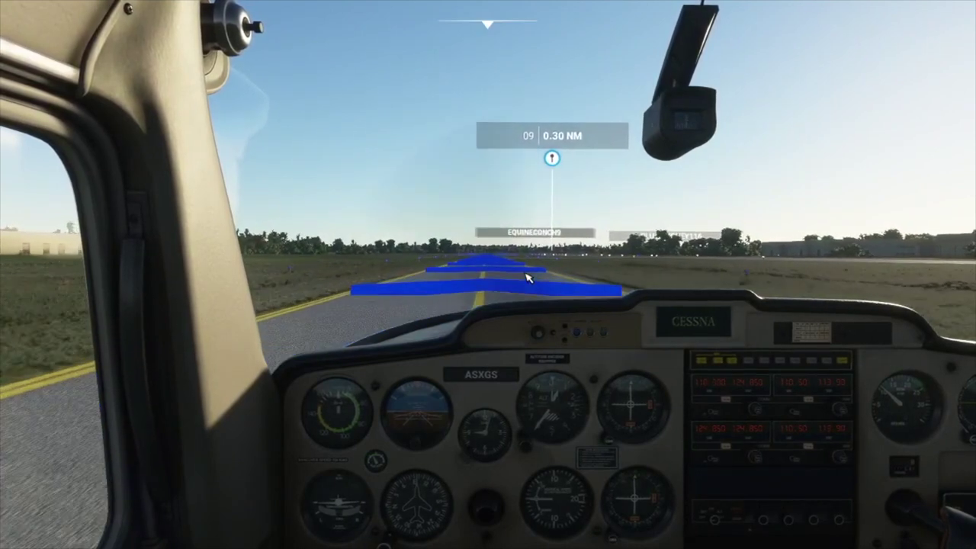
{"action": "key", "text": "ctrl+Left"}
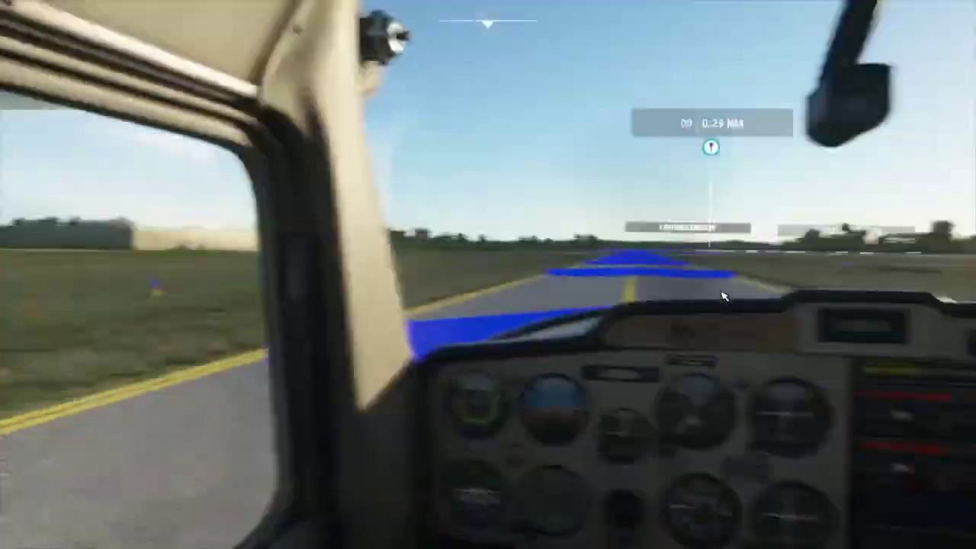
{"action": "key", "text": "ctrl+Right"}
{"action": "key", "text": "shift+Right"}
{"action": "key", "text": "shift+Down"}
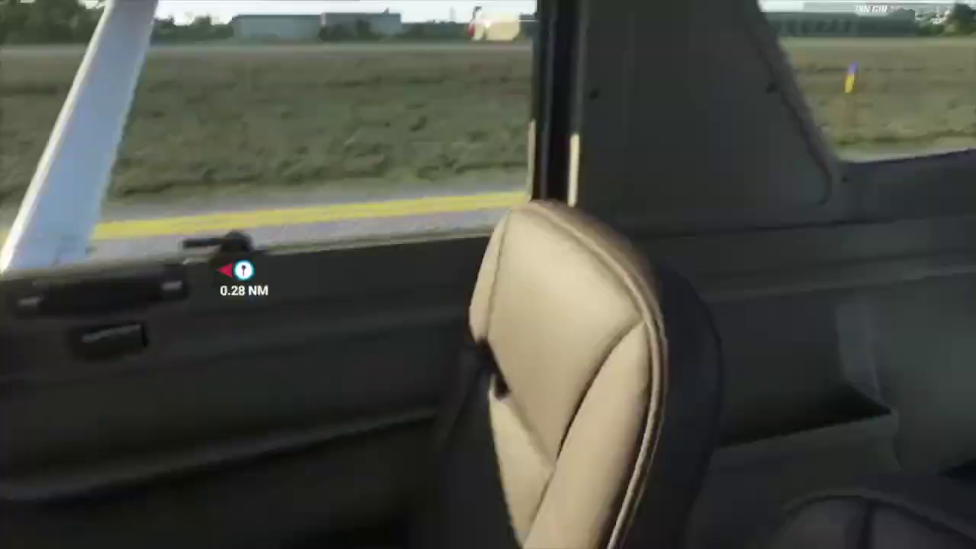
{"action": "key", "text": "shift+Left"}
{"action": "key", "text": "shift+Up"}
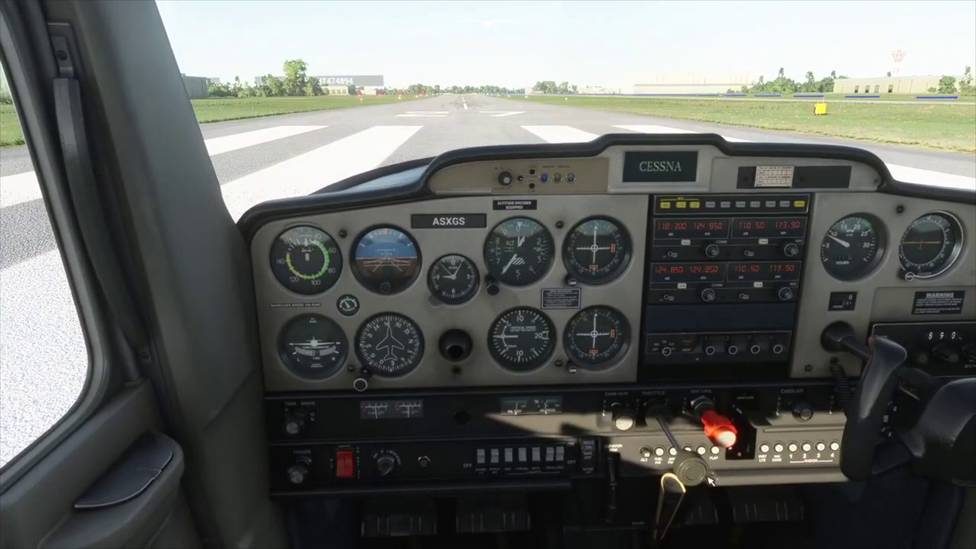
Step: Check the Cessna's lower instrument panel on the runway and take off
{"action": "left_click_drag", "start_coordinate": [707, 479], "coordinate": [686, 266]}
{"action": "key", "text": "ctrl+space"}
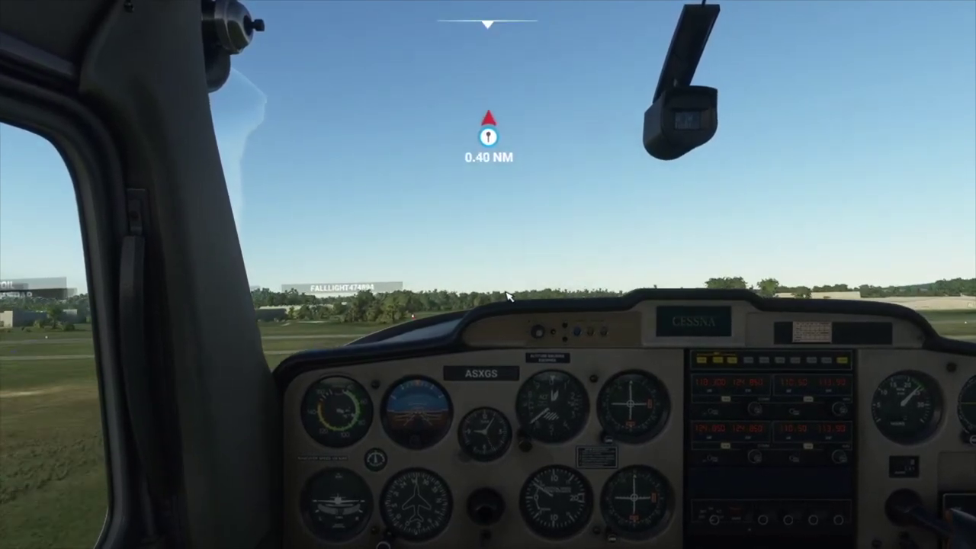
Step: Look behind and out of the side windows during the climb, and return to the forward cockpit view
{"action": "key", "text": "ctrl+Down"}
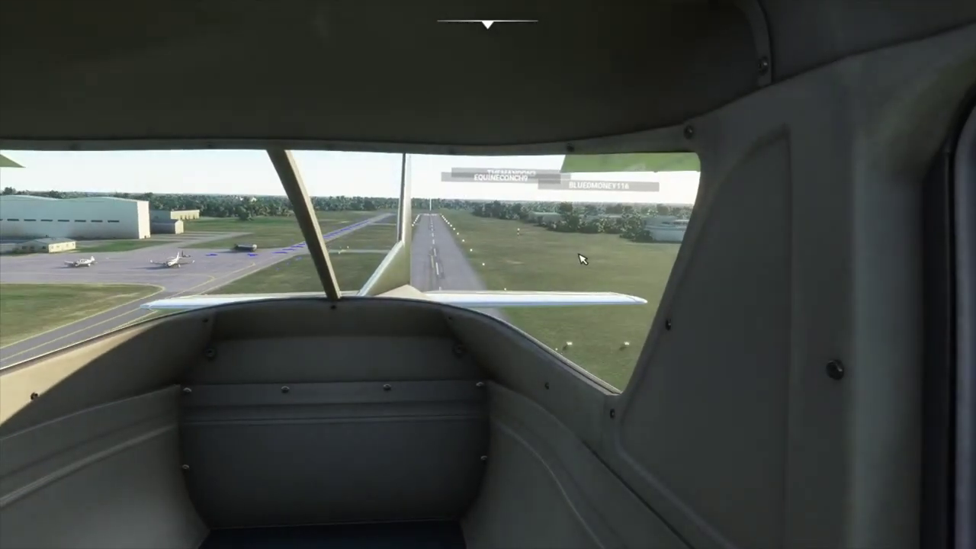
{"action": "key", "text": "ctrl+Right"}
{"action": "key", "text": "ctrl+Left"}
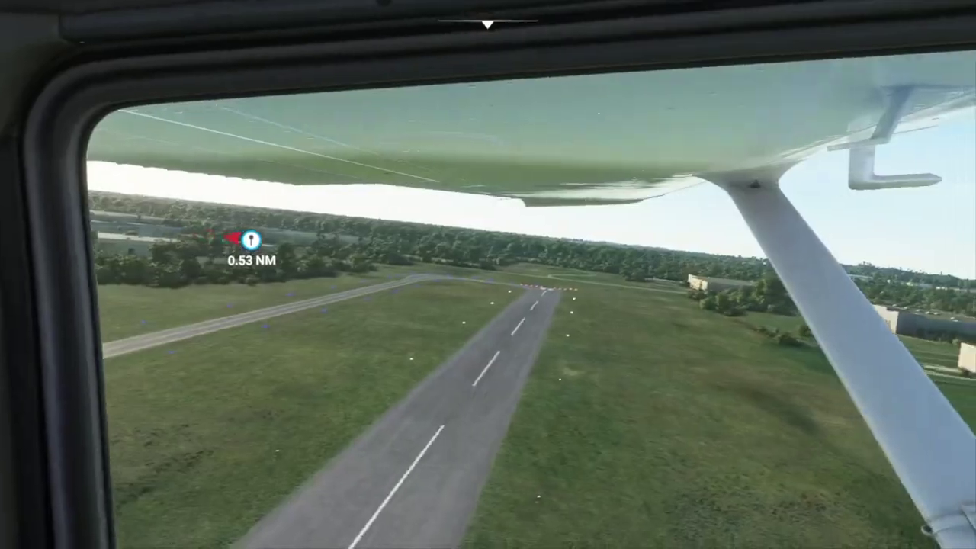
{"action": "key", "text": "KP_8"}
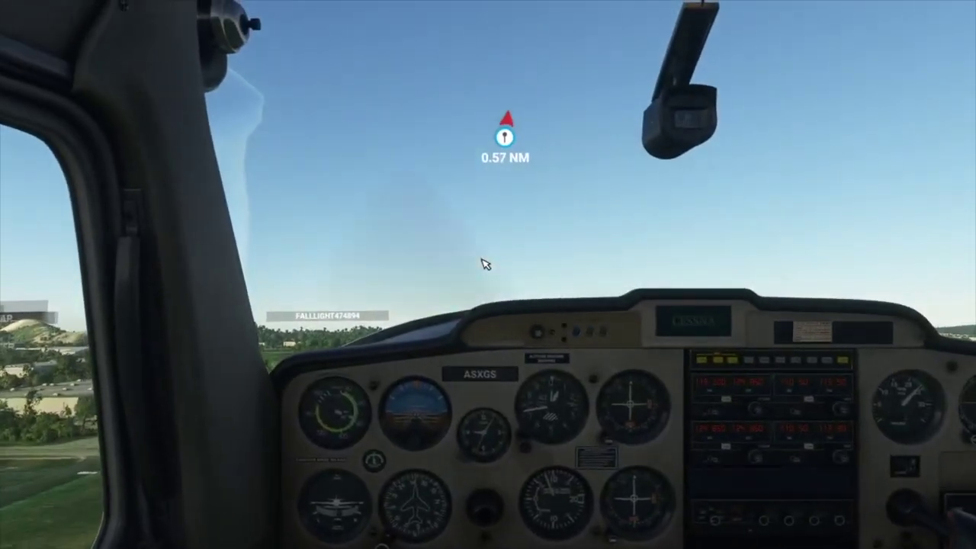
{"action": "key", "text": "KP_6"}
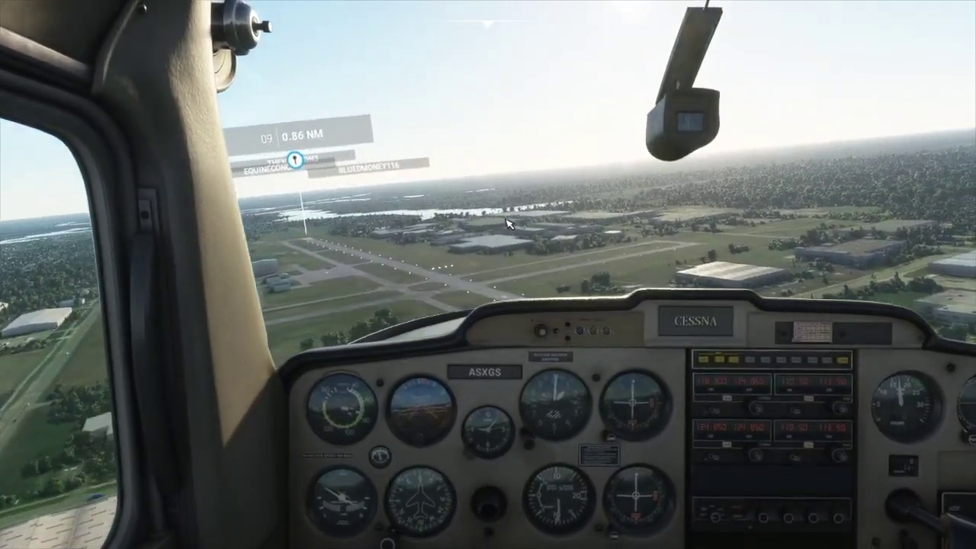
Step: Fly the Cessna back to the airfield and land on the runway
{"action": "left_click_drag", "start_coordinate": [505, 224], "coordinate": [483, 298]}
{"action": "key", "text": "ctrl+space"}
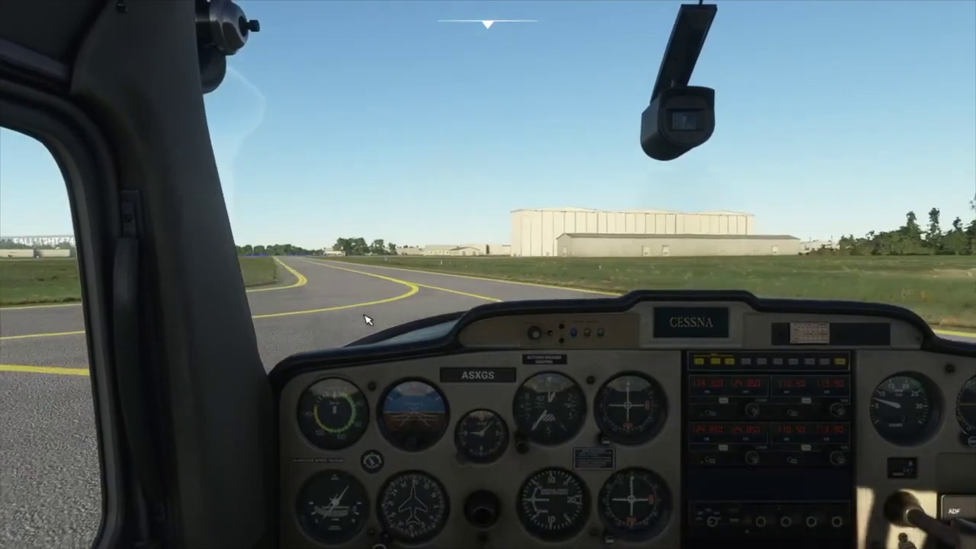
Step: Set the Cessna's parking brake on the lower instrument panel
{"action": "left_click_drag", "start_coordinate": [284, 182], "coordinate": [394, 390]}
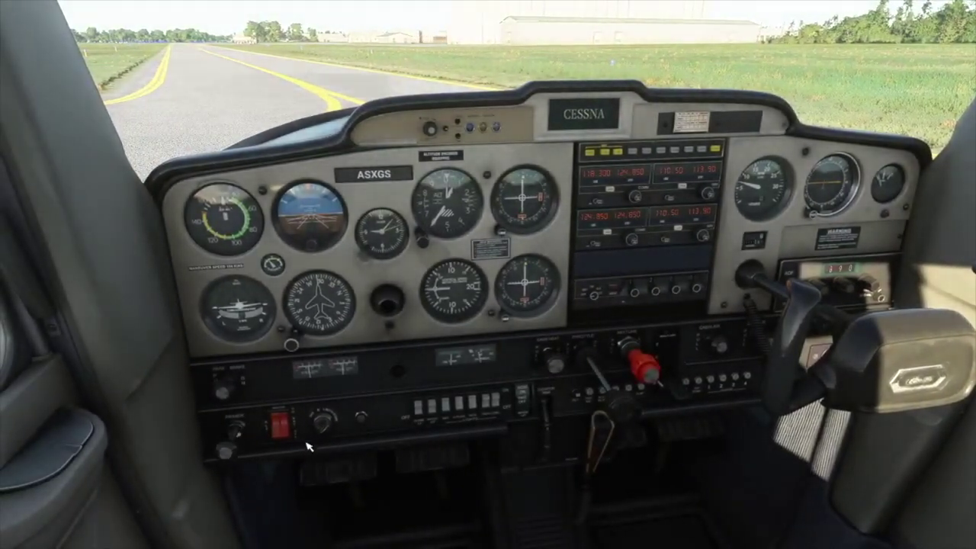
{"action": "left_click", "coordinate": [229, 393]}
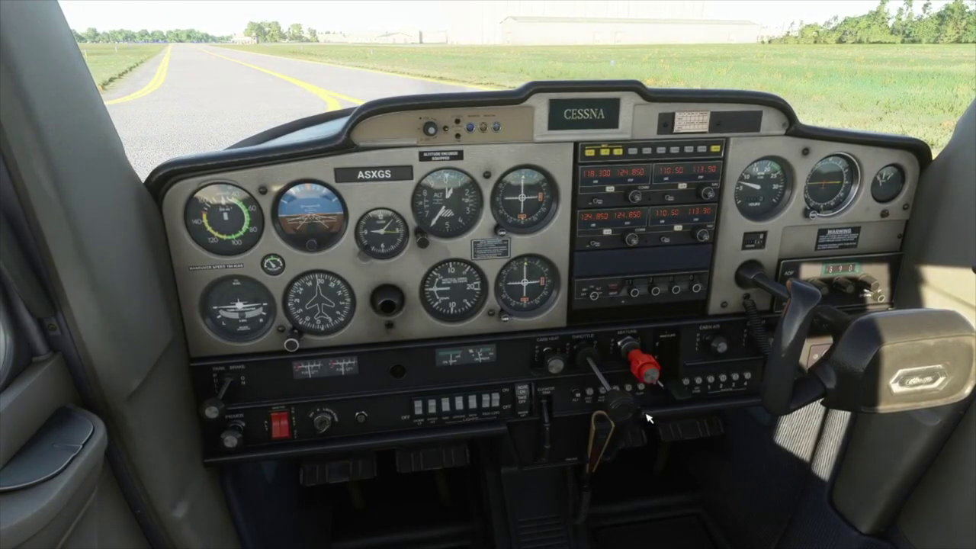